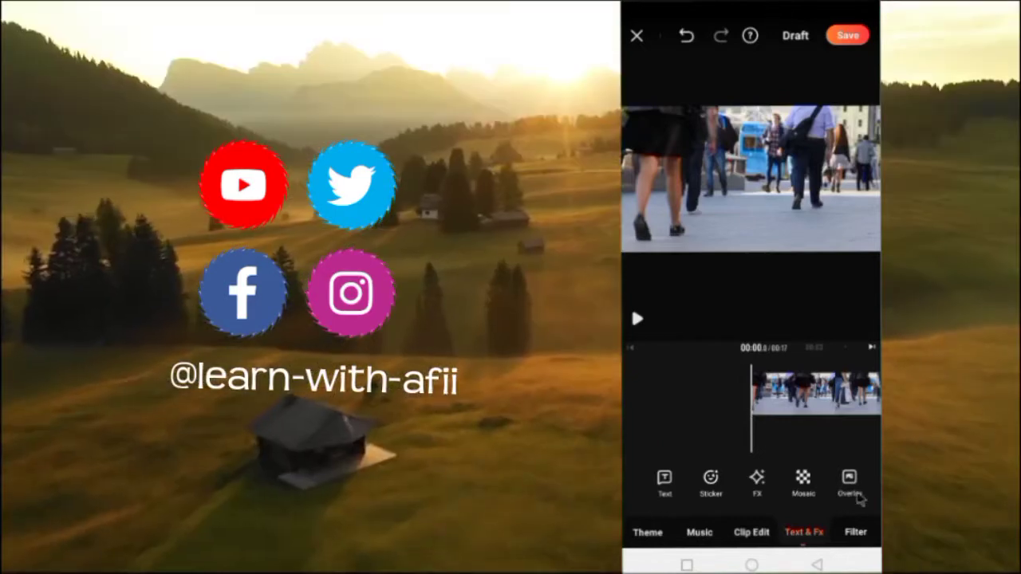
Step: Add the walking clip as an overlay, enlarge it to fill the frame, and centre it
click(851, 483)
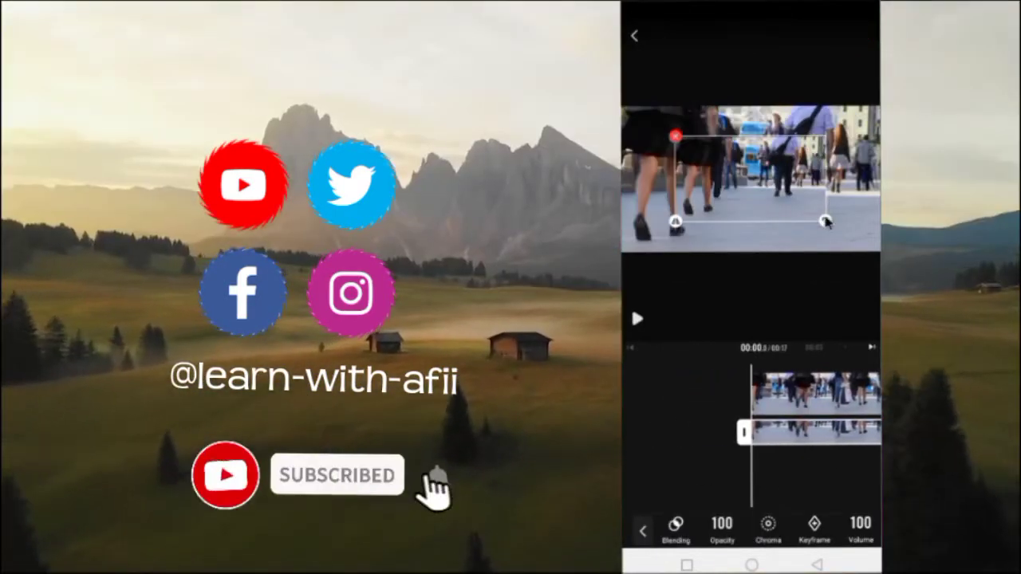
drag(826, 222, 878, 254)
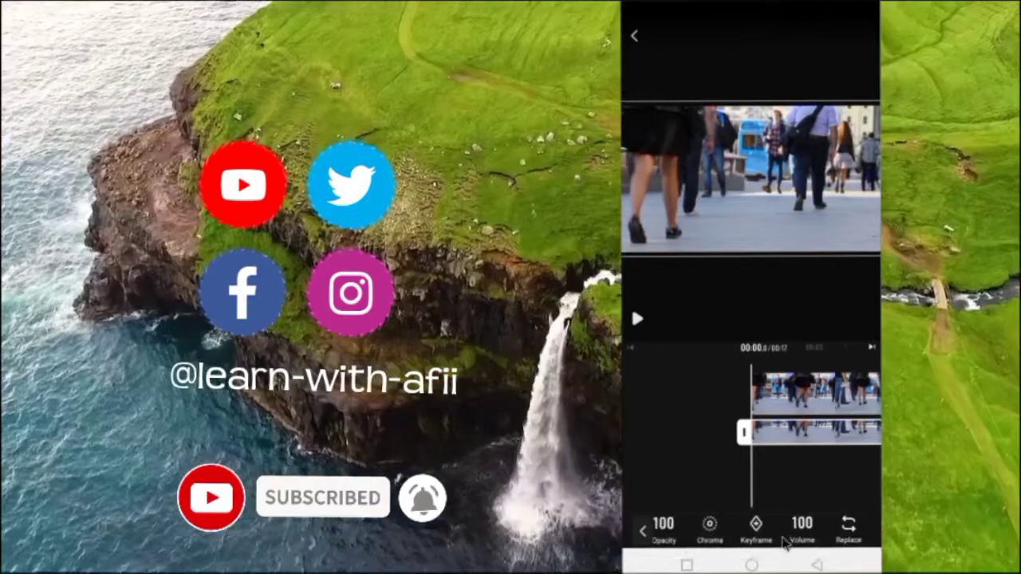
drag(785, 543, 702, 549)
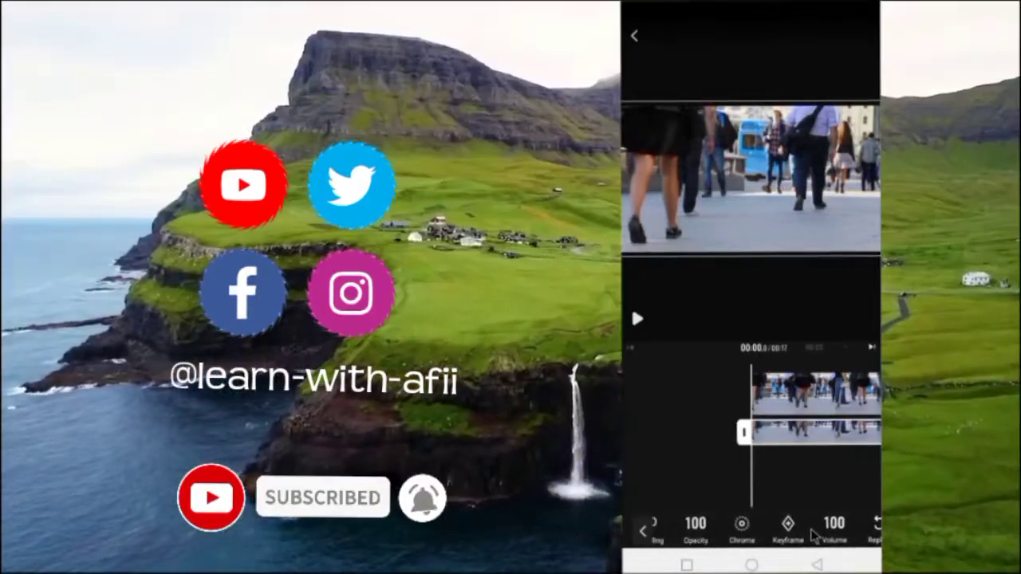
drag(814, 536, 840, 536)
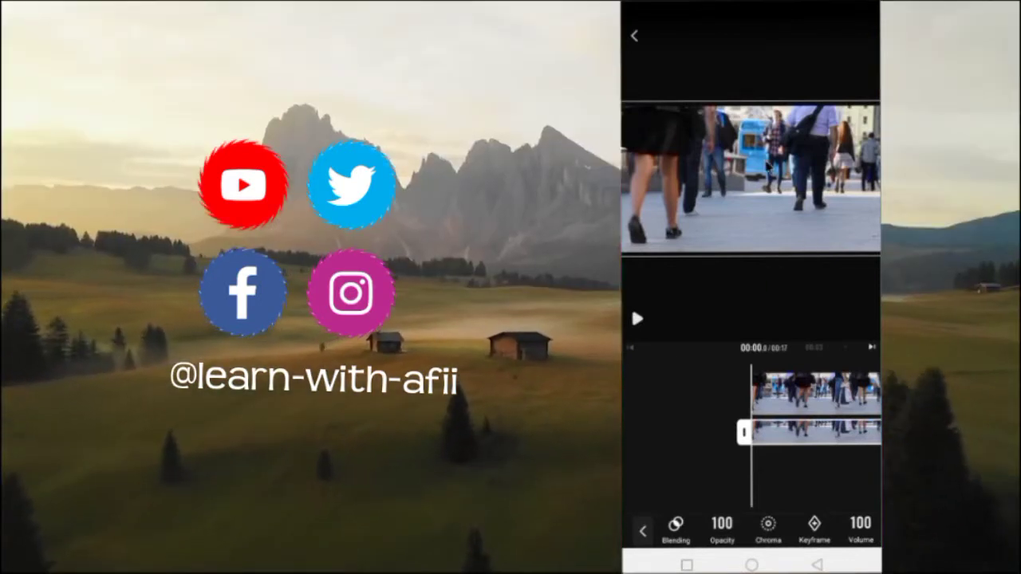
drag(771, 165, 779, 169)
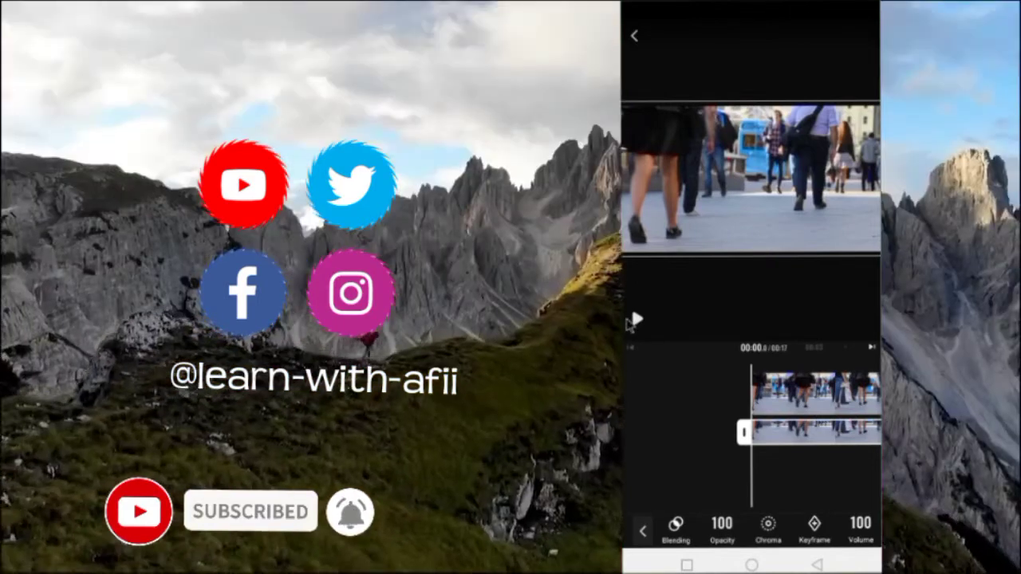
Step: Play the edit to check the full-frame overlay, then close the side panel
click(636, 320)
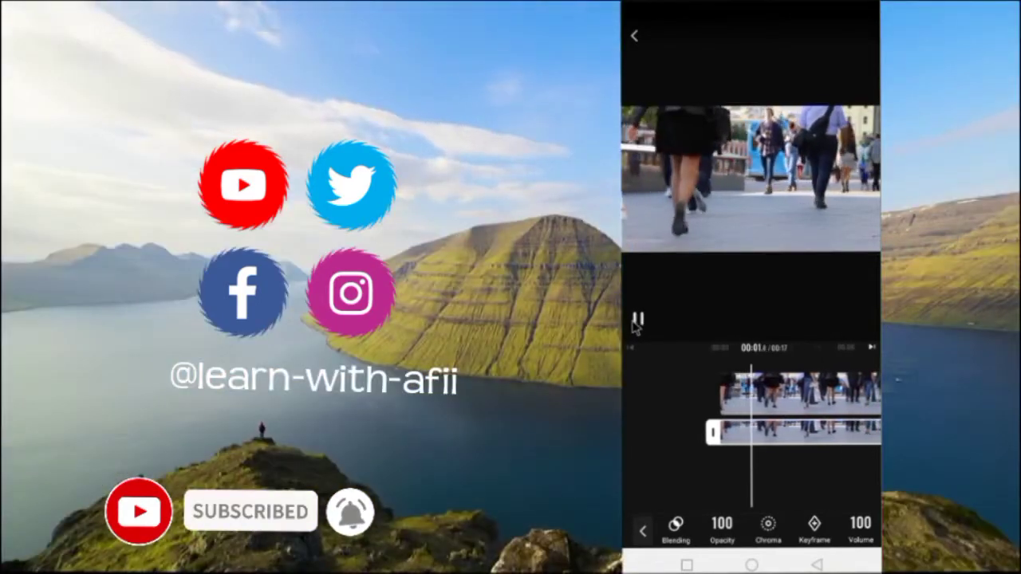
click(637, 320)
drag(622, 449, 741, 467)
click(759, 261)
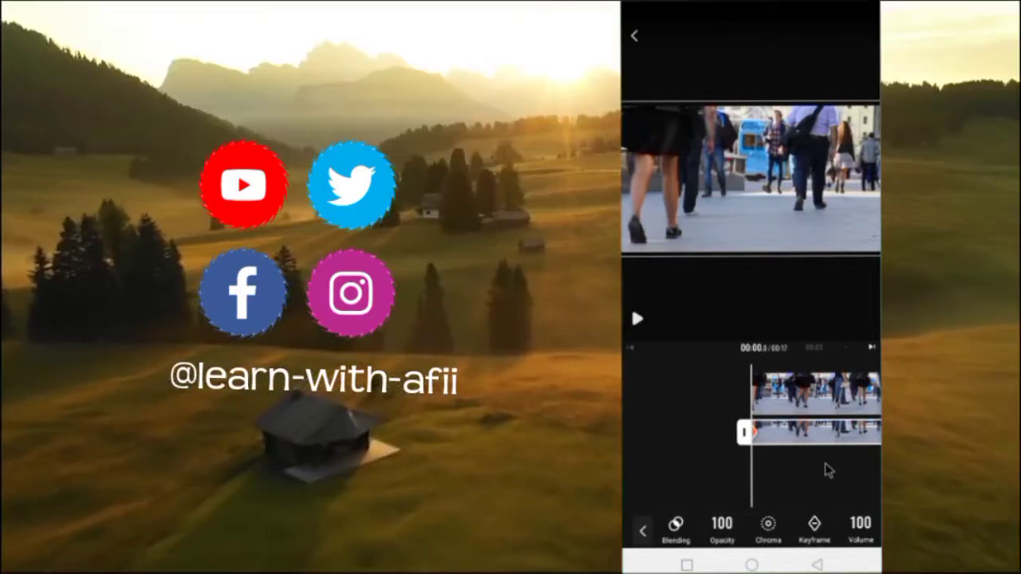
Step: Scrub to the overlay's keyframe near 4 seconds, then play from about 2 seconds to preview
drag(825, 466, 743, 483)
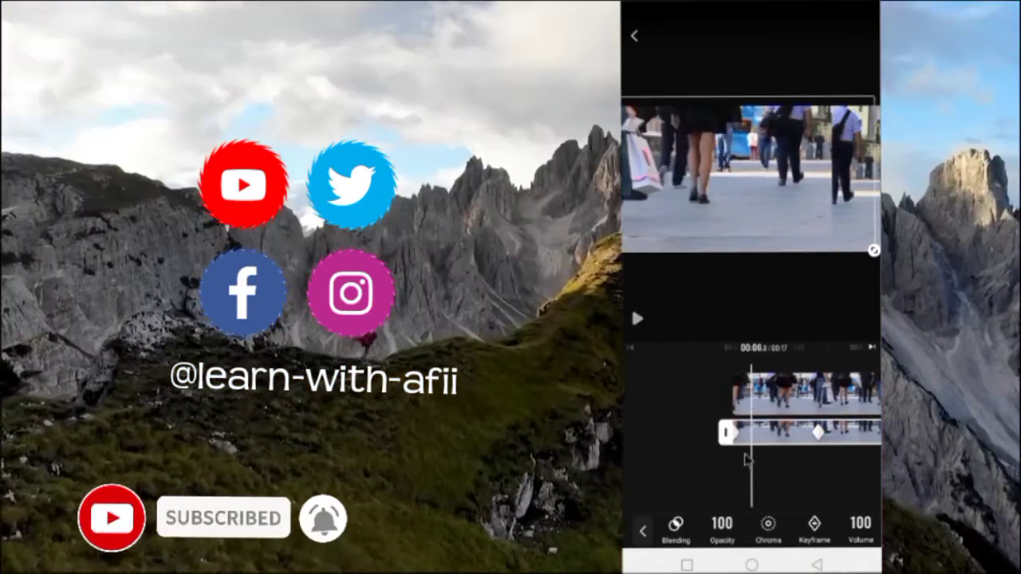
drag(765, 463, 672, 460)
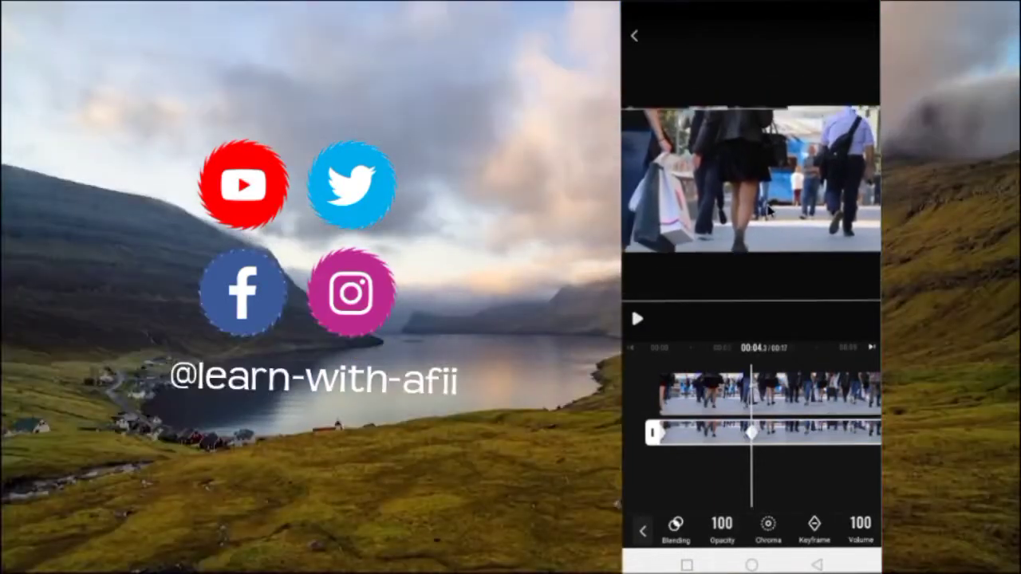
drag(659, 476, 748, 474)
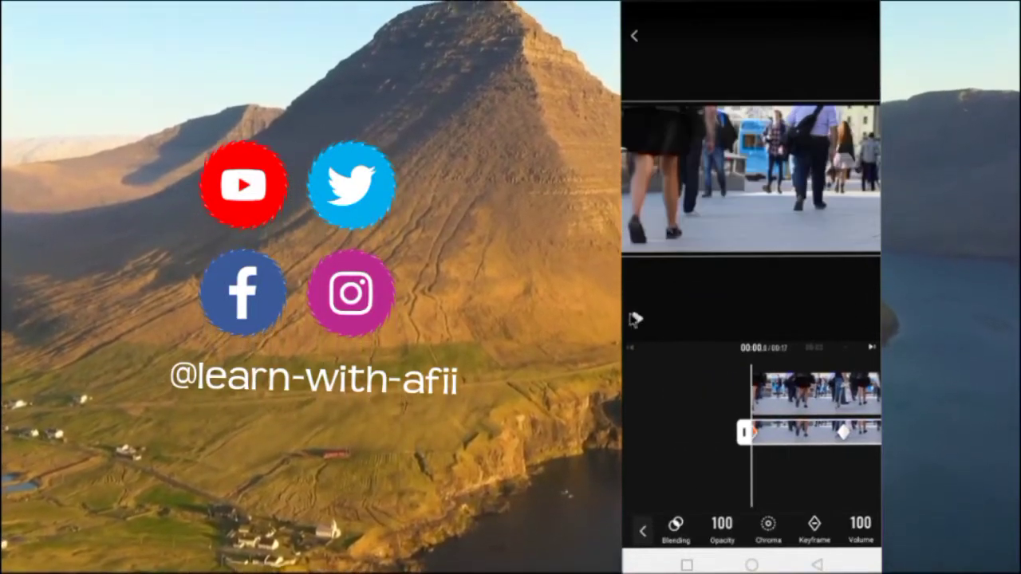
click(635, 319)
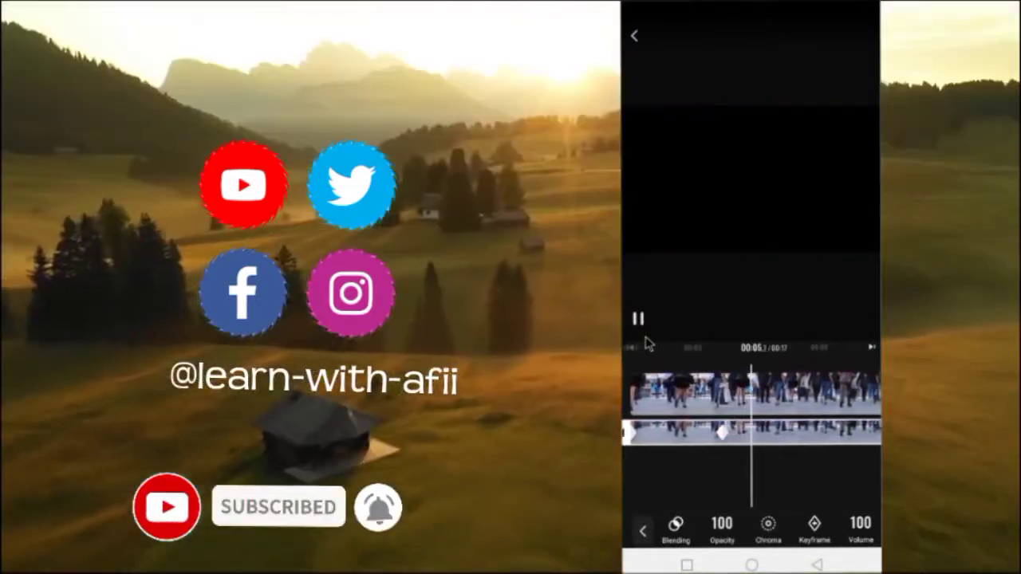
drag(686, 431, 748, 445)
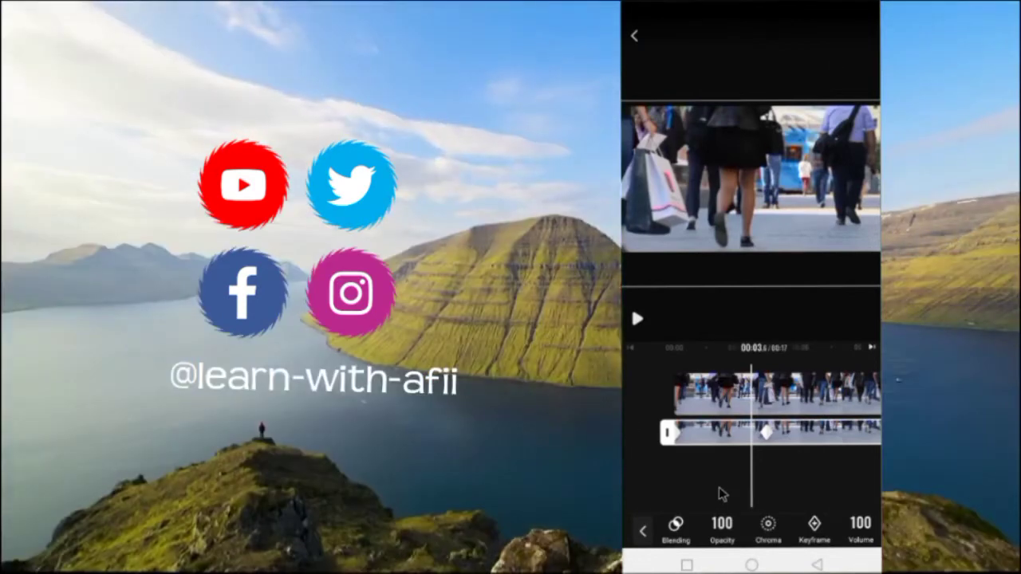
drag(705, 485, 625, 419)
drag(694, 490, 837, 486)
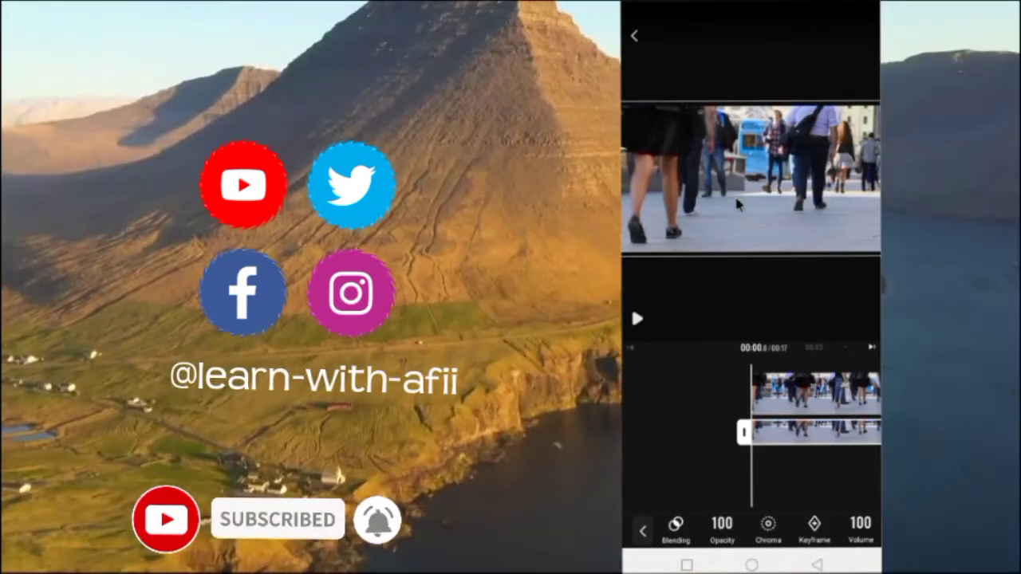
Step: Shrink the overlay into the lower-right corner, then scrub from 1 to 4 seconds to check
drag(734, 193, 667, 156)
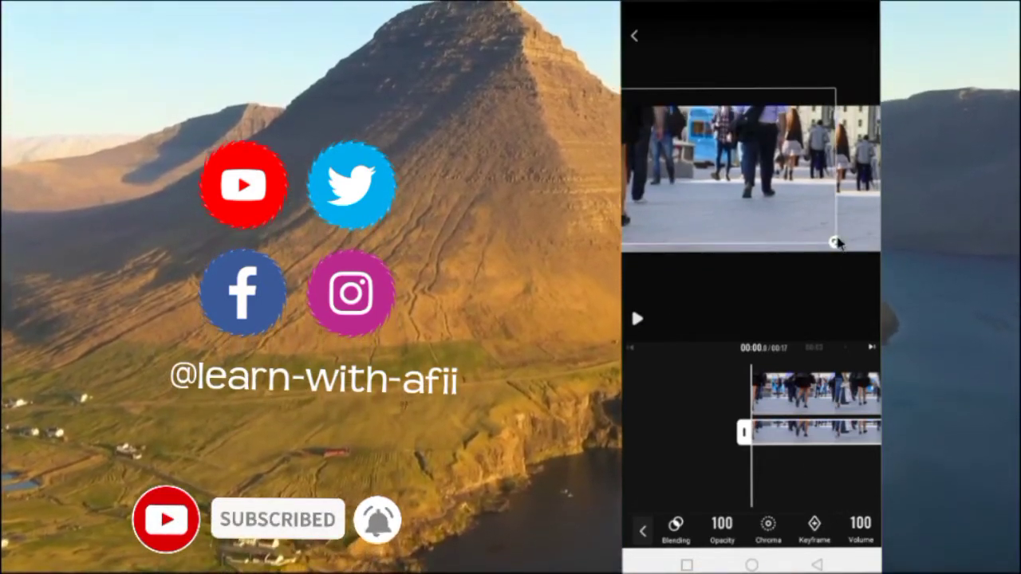
mouse_move(834, 239)
mouse_down()
mouse_move(738, 186)
mouse_move(768, 182)
mouse_up()
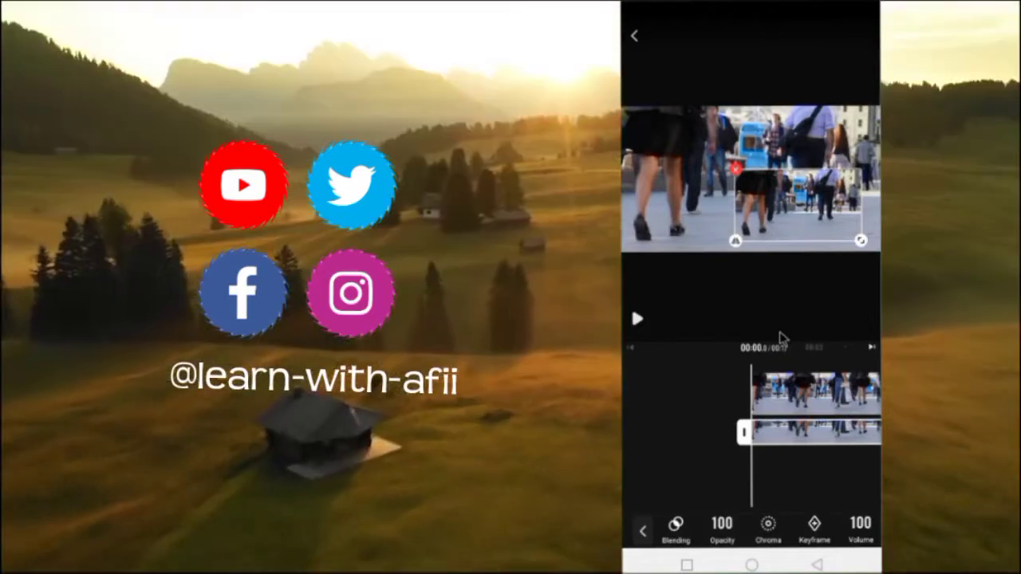
mouse_move(768, 432)
mouse_down()
mouse_move(733, 490)
mouse_move(801, 479)
mouse_up()
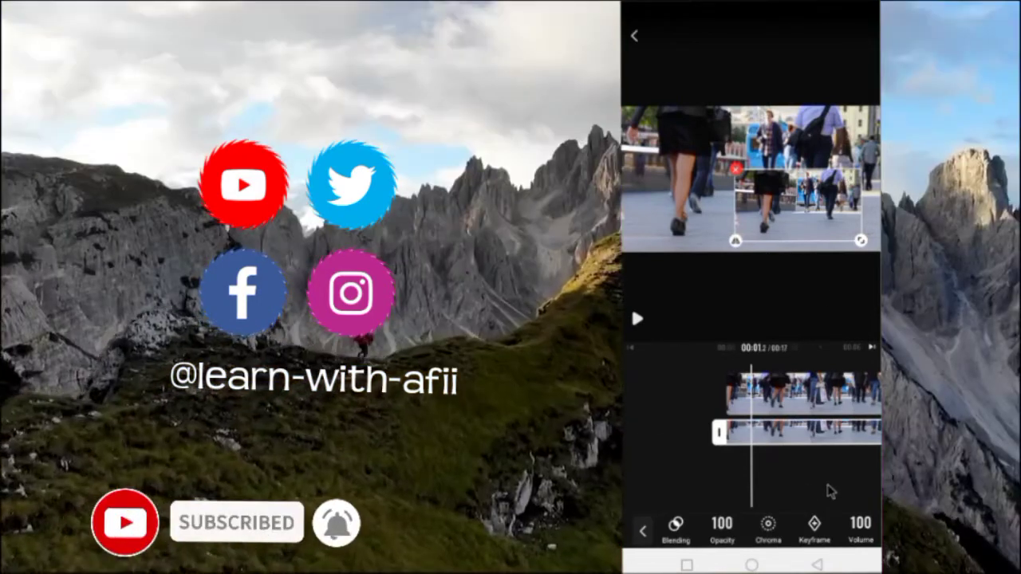
drag(827, 488, 758, 471)
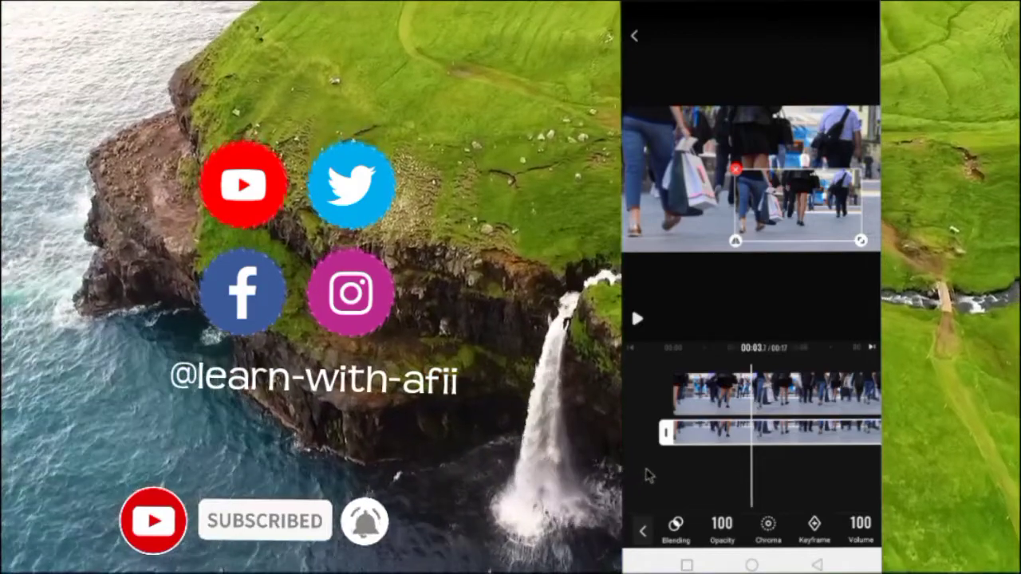
drag(647, 473, 744, 481)
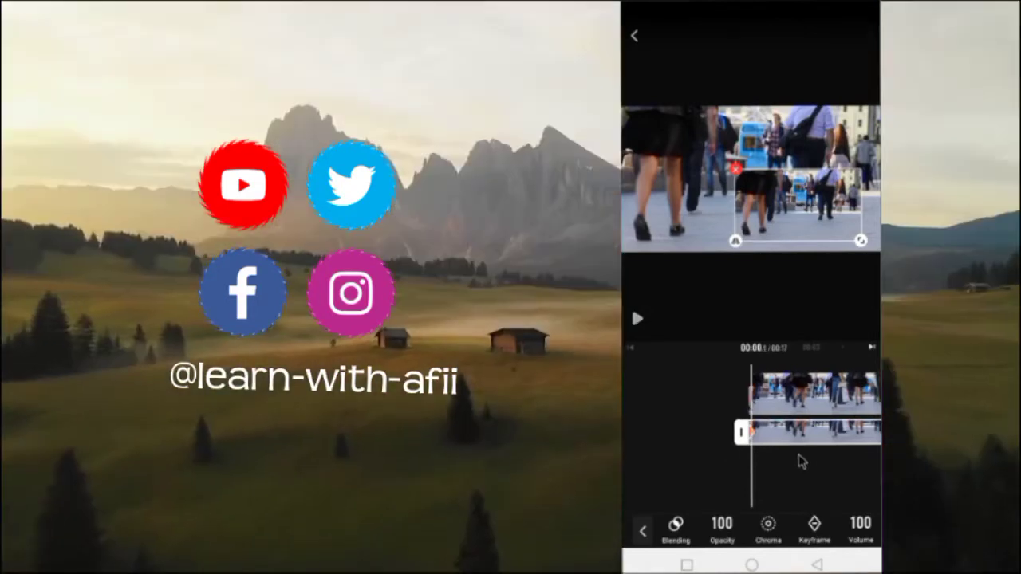
Step: Scrub to about 8 seconds for the overlay's second keyframe, then return to 4 seconds
drag(798, 461, 714, 474)
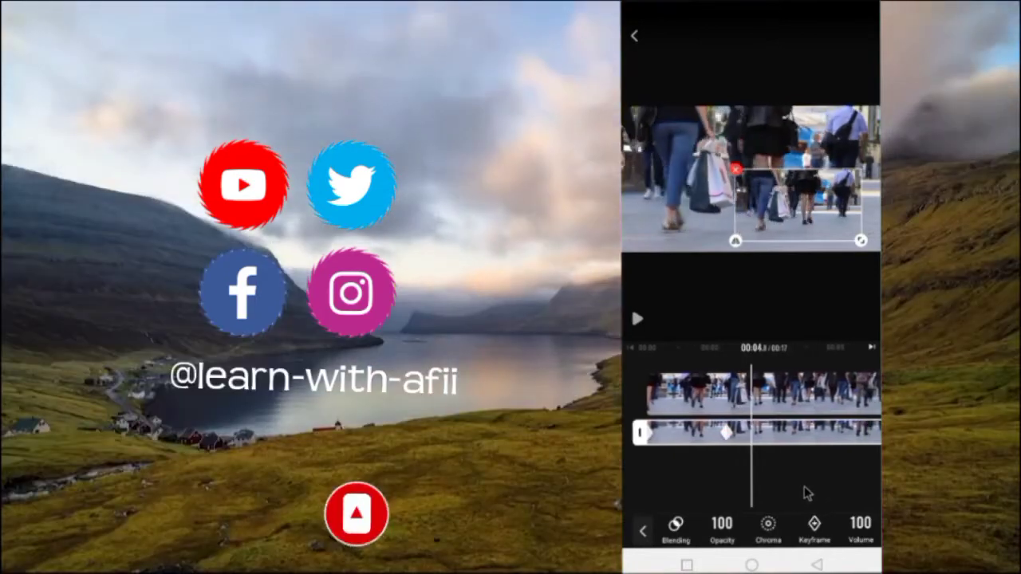
drag(826, 487, 718, 488)
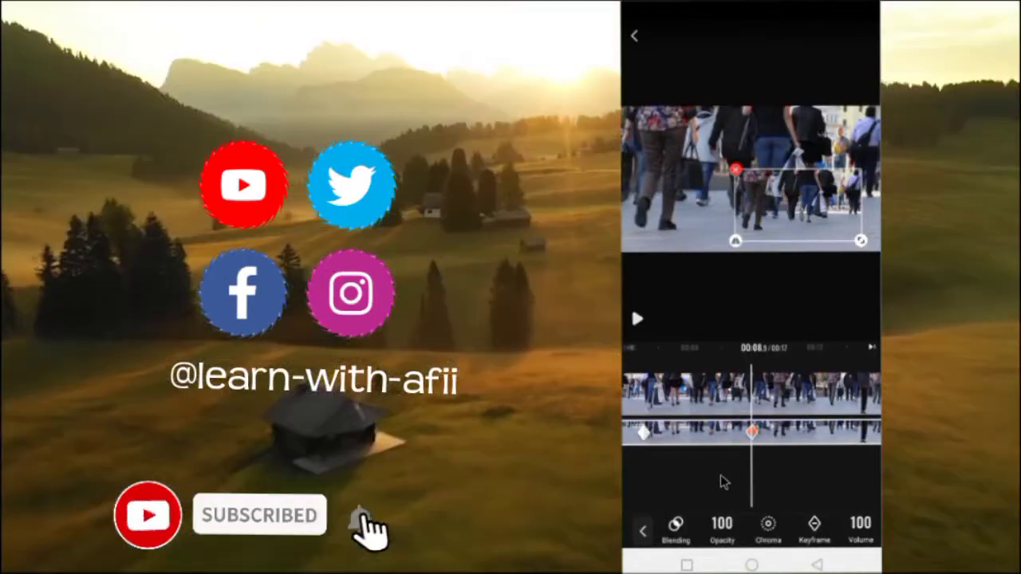
drag(732, 485, 778, 473)
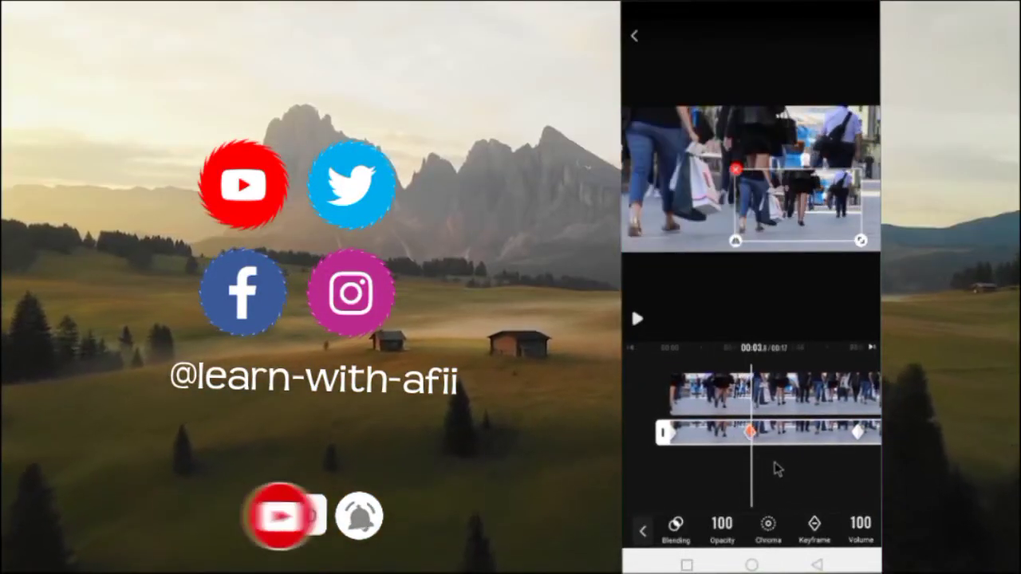